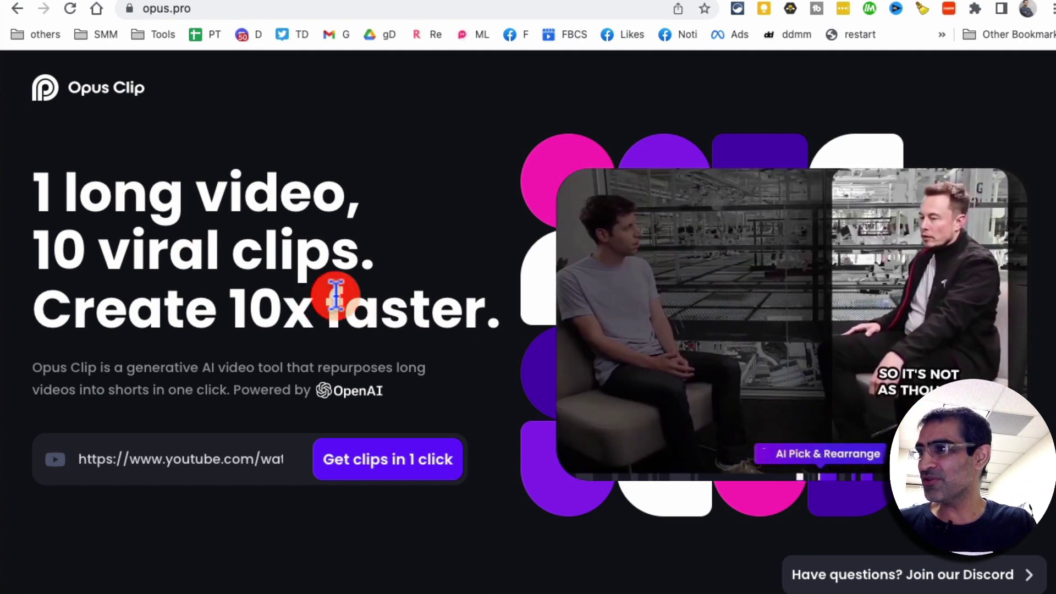
- Swap the old video link for the jQr6W__MNIQ YouTube URL and select the pasted link
drag(30, 189, 498, 308)
click(257, 460)
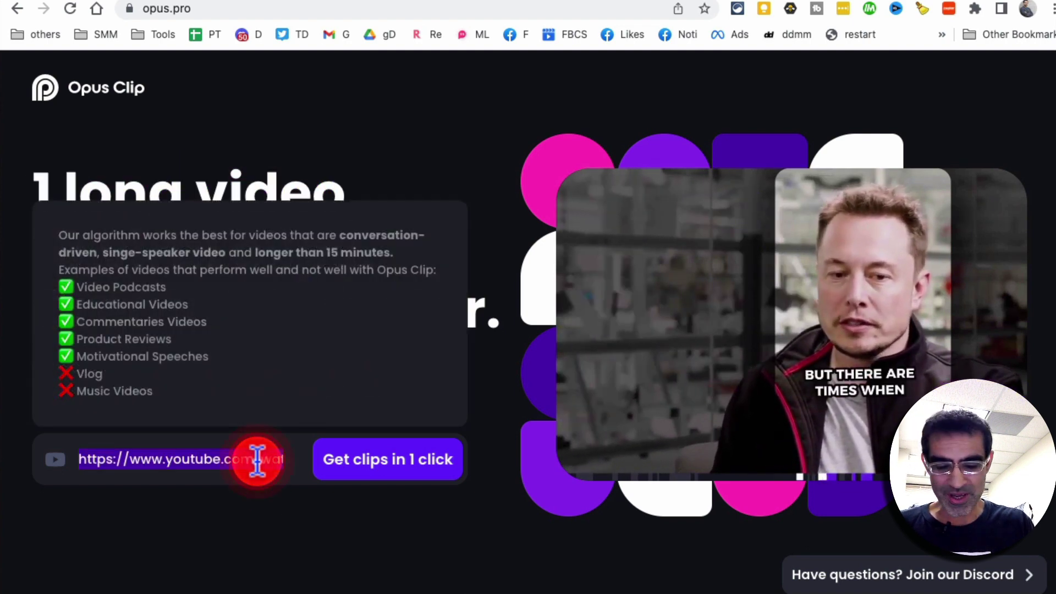
key(BackSpace)
text(https://www.youtube.com/watch?v=jQr6W__MNlQ)
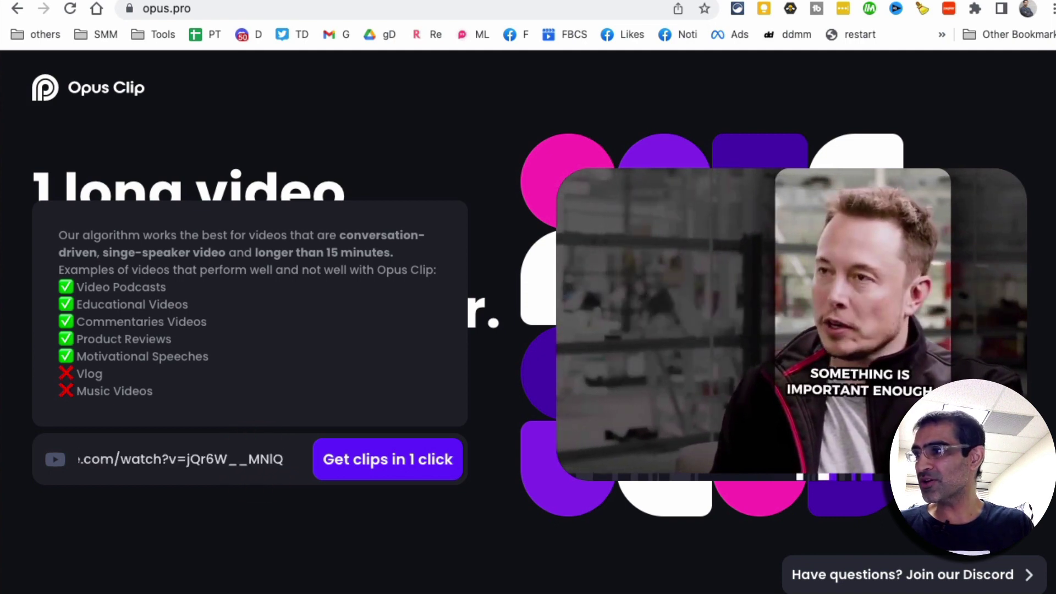
drag(271, 460, 82, 460)
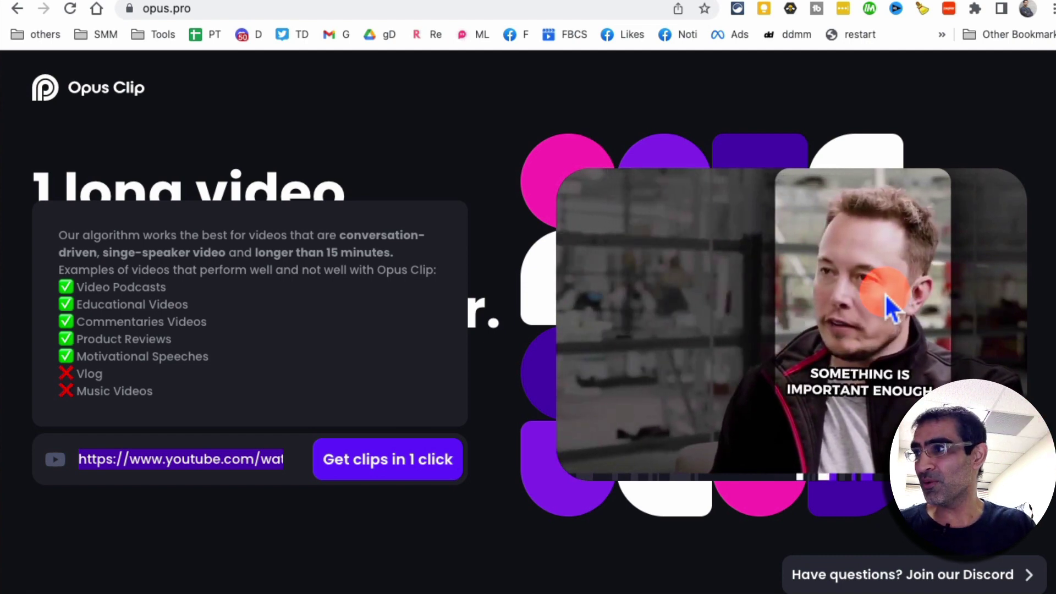
- Submit the video with 'Get clips in 1 click' and highlight the resulting queue message
click(354, 476)
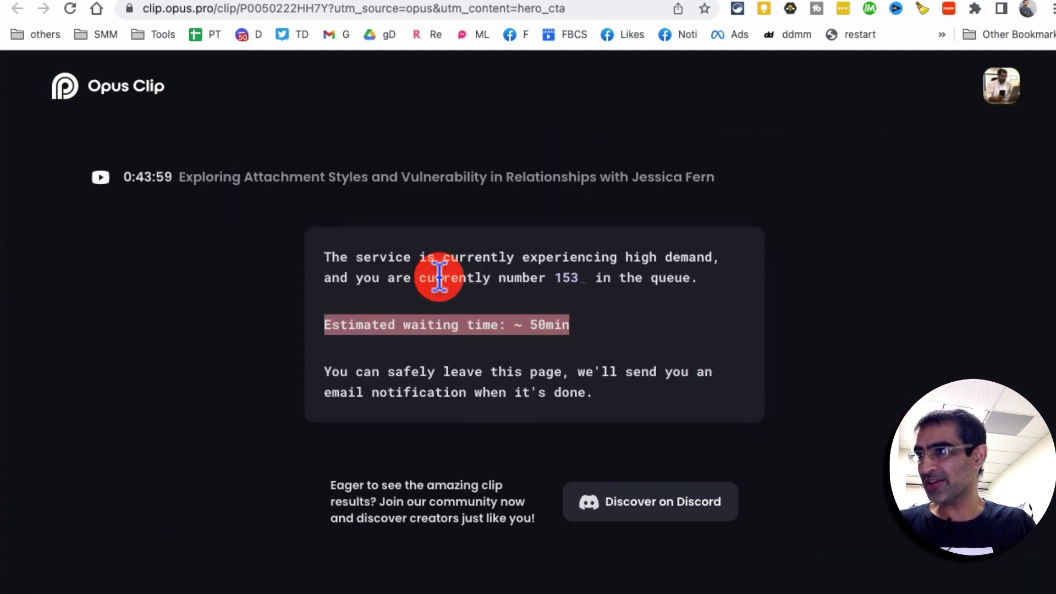
click(437, 269)
drag(380, 257, 662, 409)
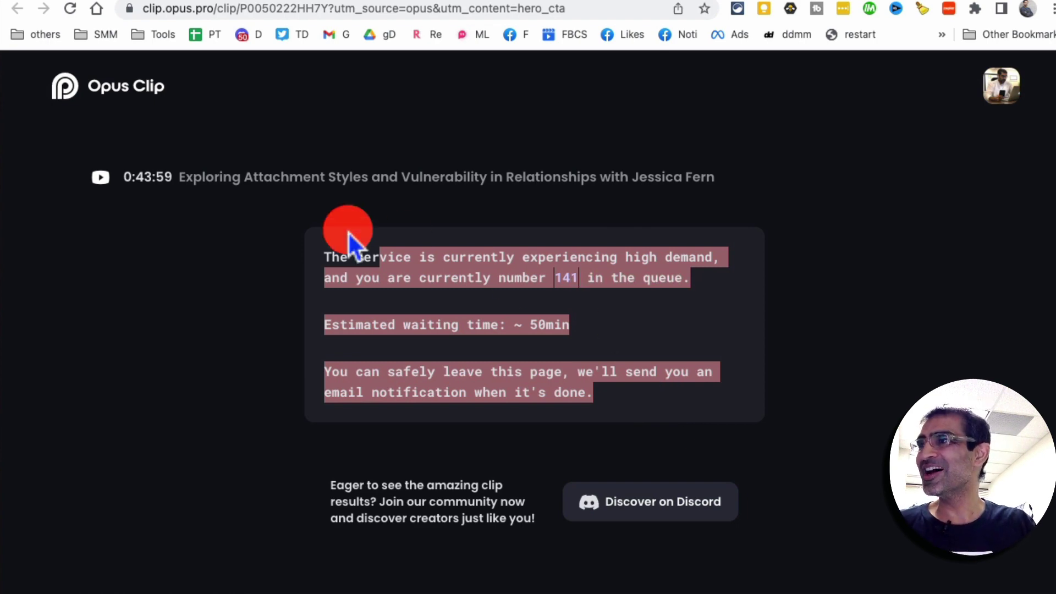
- Point out the current queue position and the roughly 50-minute wait, then scroll further down
click(553, 327)
drag(397, 256, 551, 271)
click(671, 315)
click(565, 280)
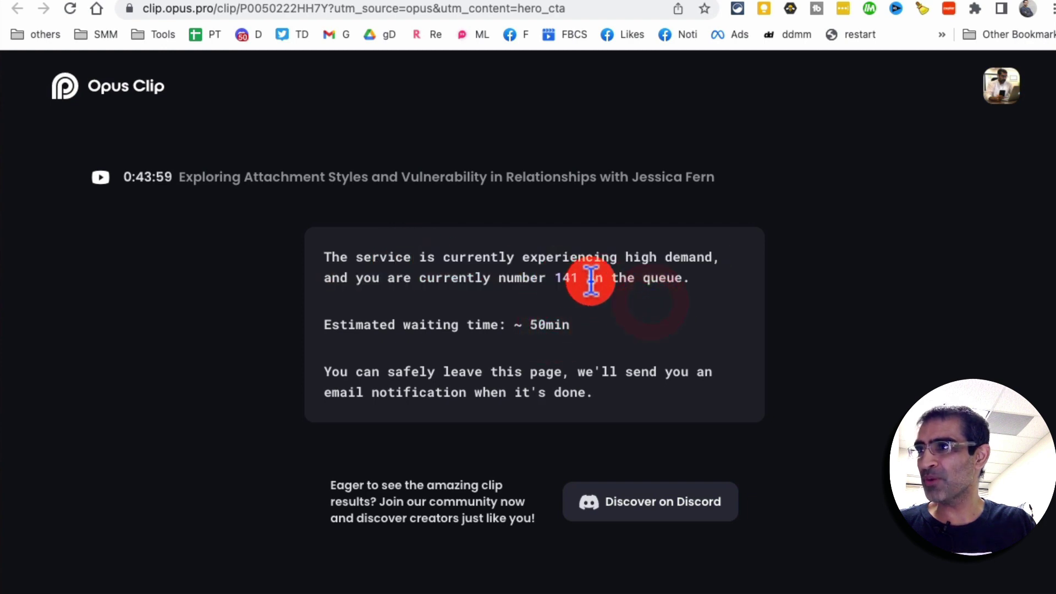
click(673, 329)
scroll(676, 332, down, 2)
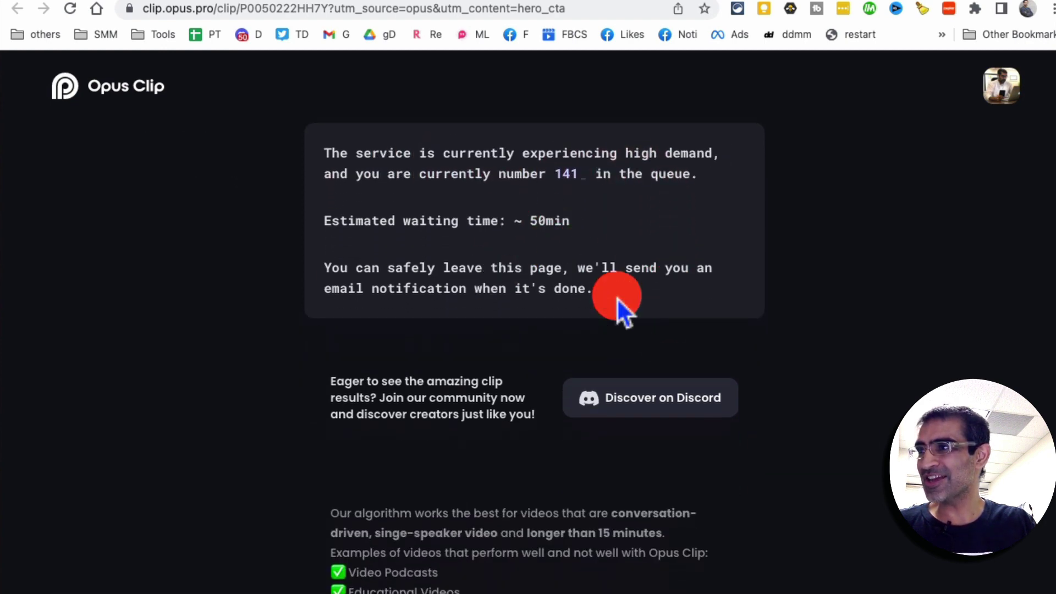
scroll(592, 321, down, 1)
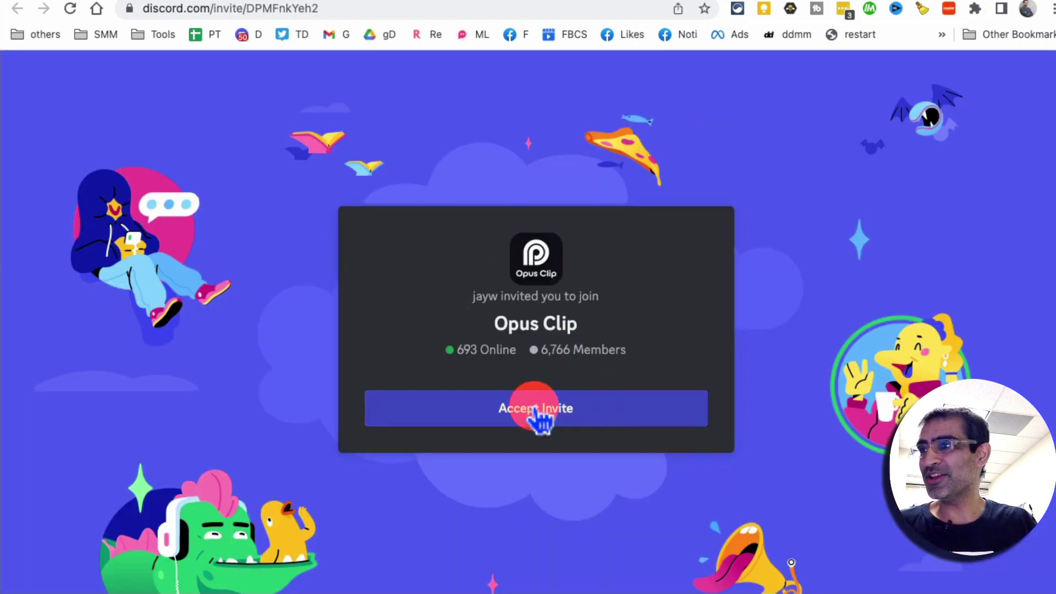
- Accept the Opus Clip Discord invite and browse the bot's project updates in get-your-clips
click(858, 17)
click(858, 52)
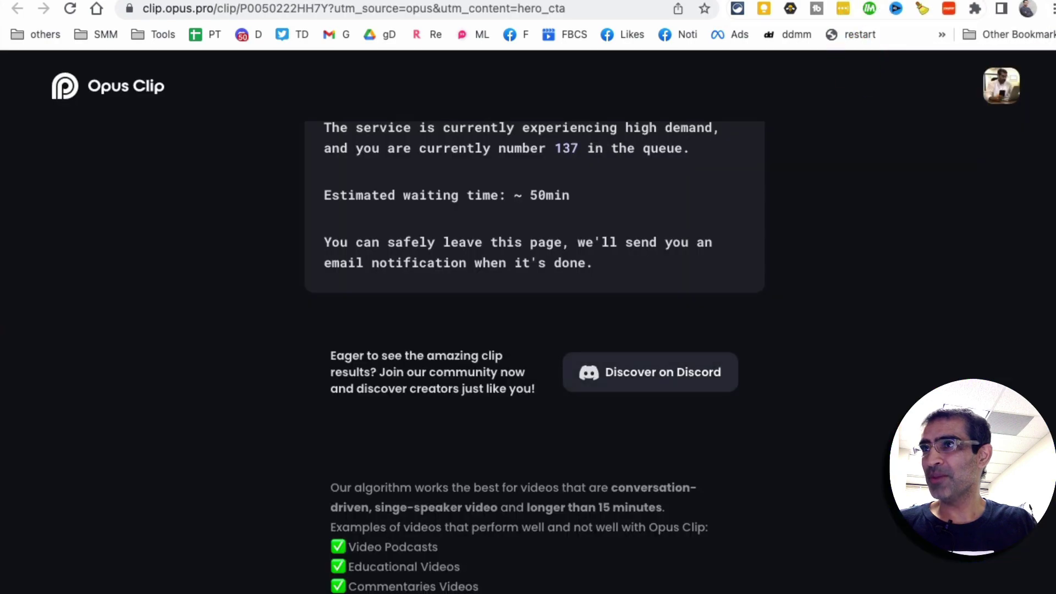
key(ctrl+Tab)
scroll(479, 322, up, 10)
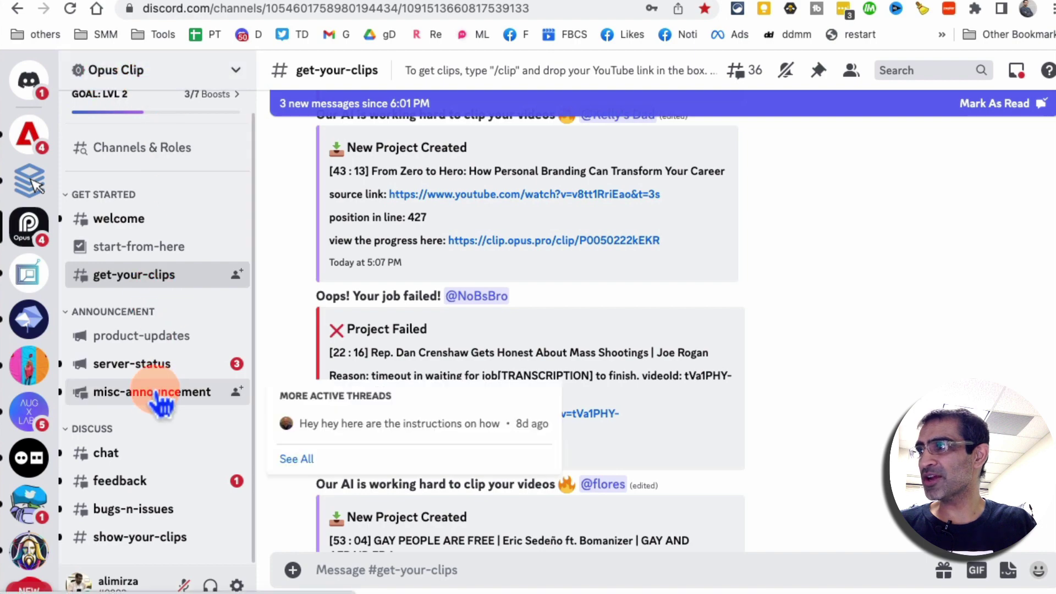
mouse_move(129, 287)
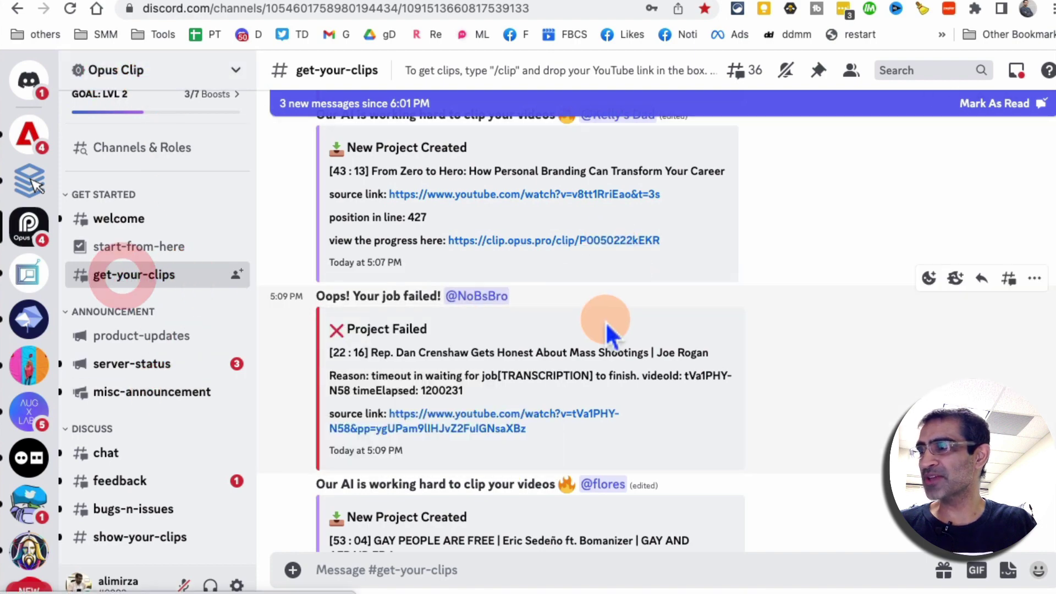
scroll(611, 341, down, 10)
scroll(622, 372, down, 6)
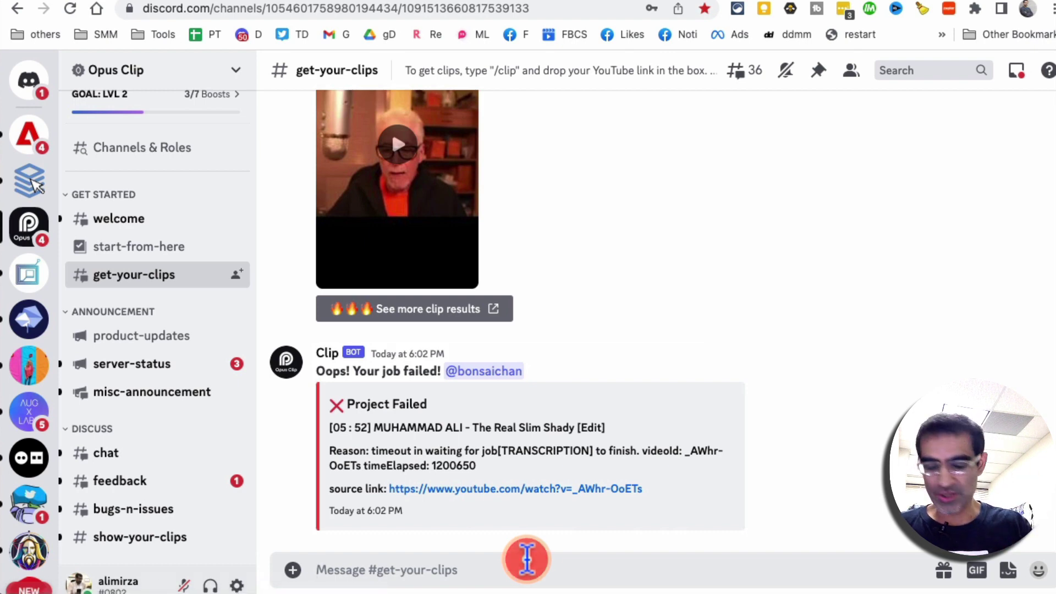
- Send /clip with the jQr6W__MNIQ link and find the bot's 'New Project Created' reply
text(/clip)
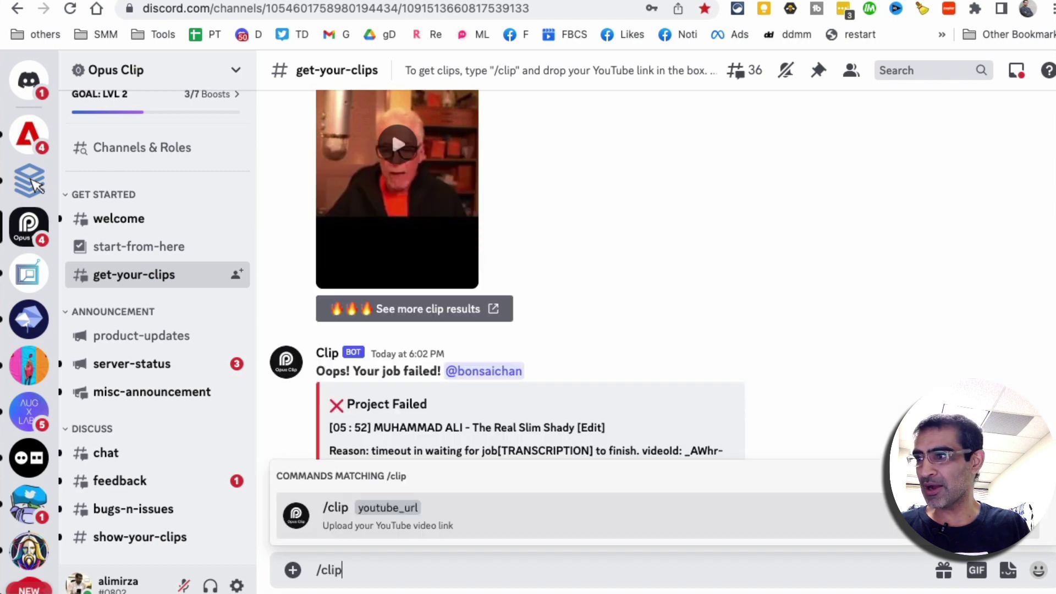
key(Return)
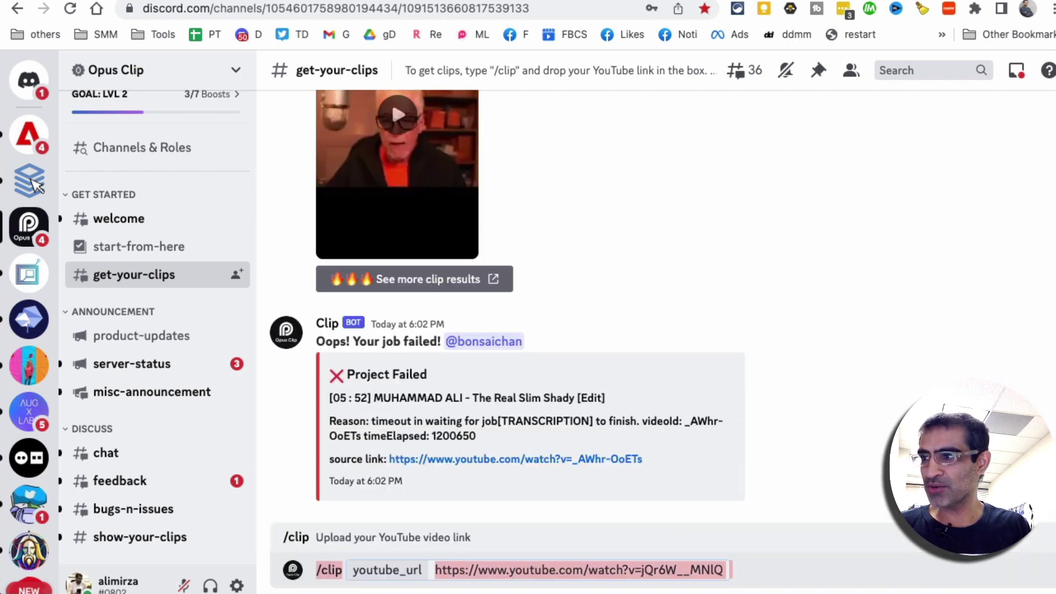
key(Return)
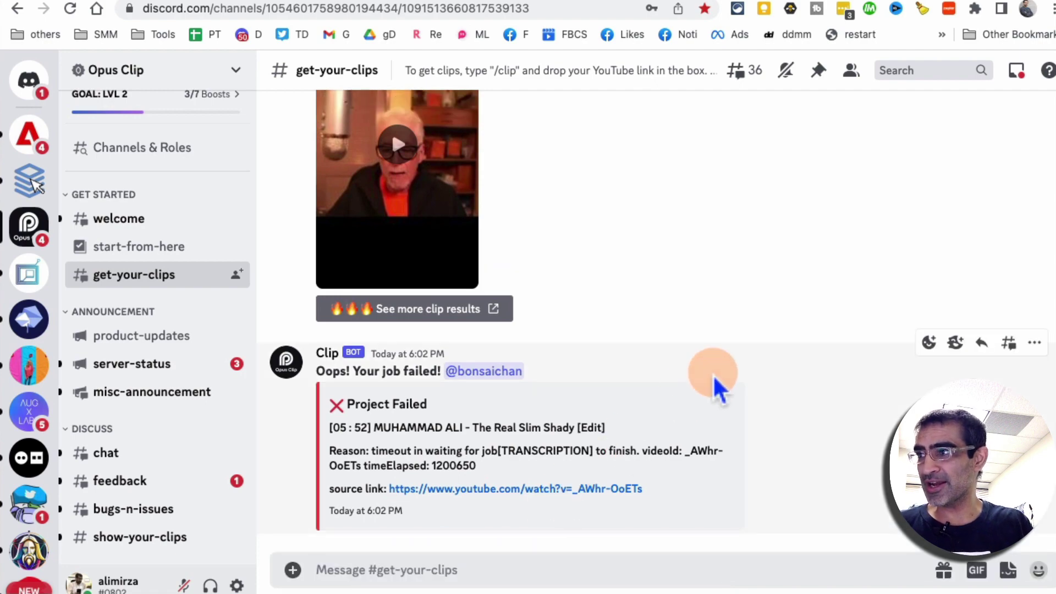
scroll(714, 377, up, 10)
scroll(717, 380, up, 10)
scroll(718, 385, up, 5)
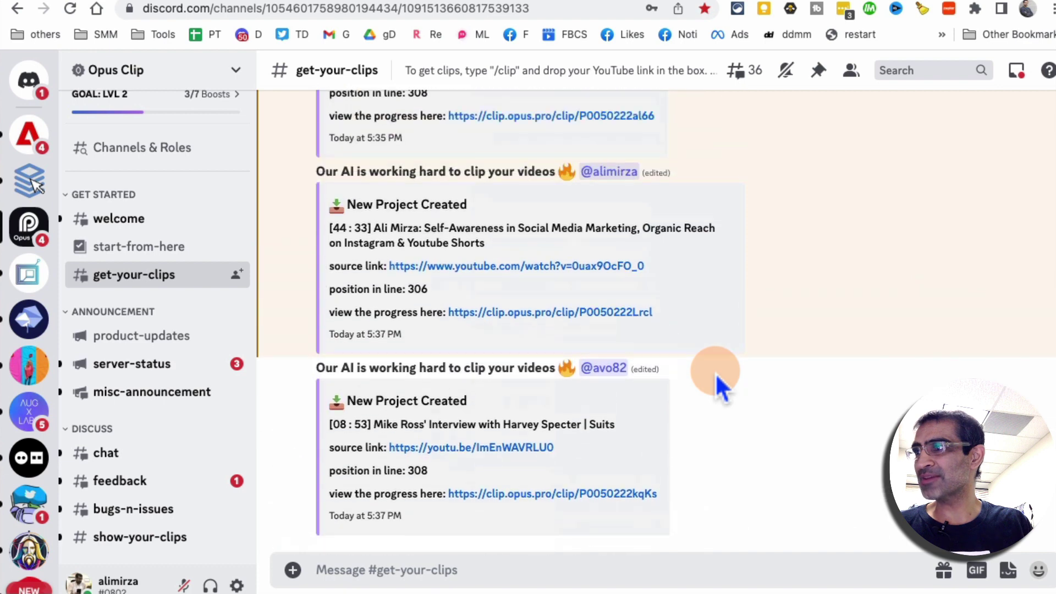
drag(522, 434, 325, 264)
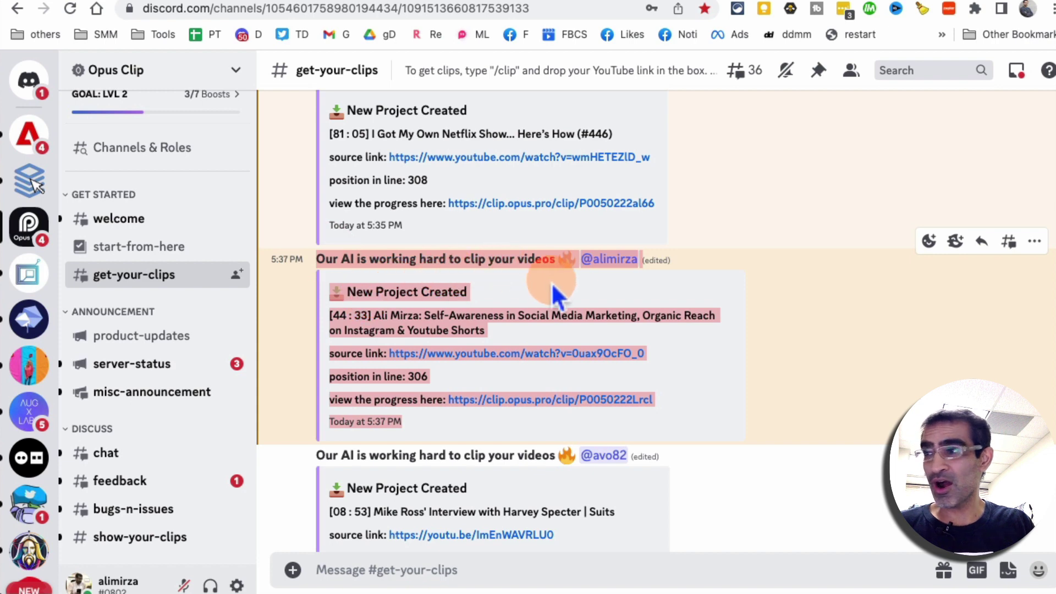
click(422, 305)
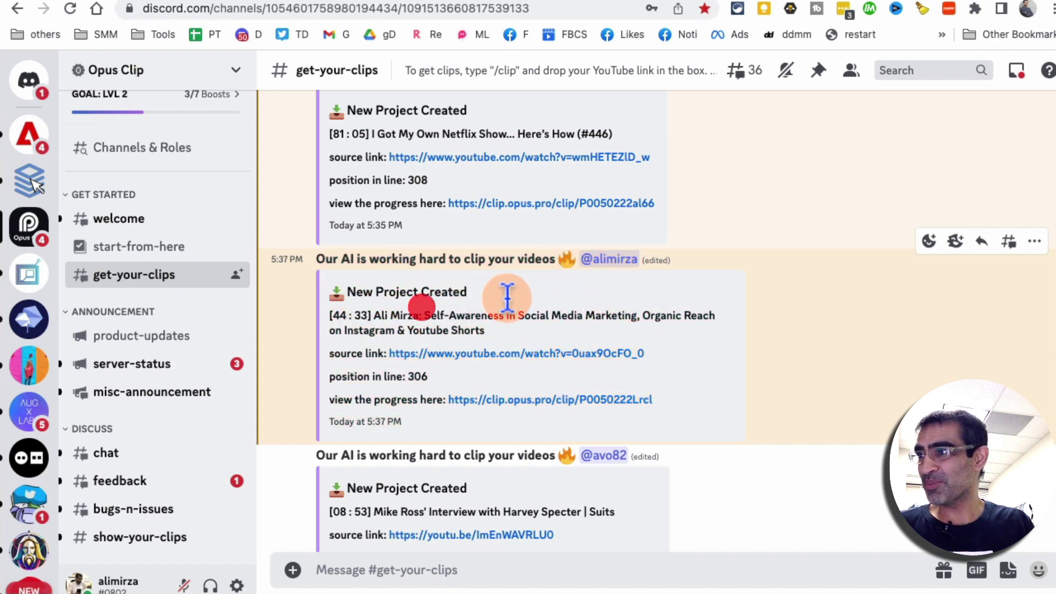
drag(374, 315, 523, 349)
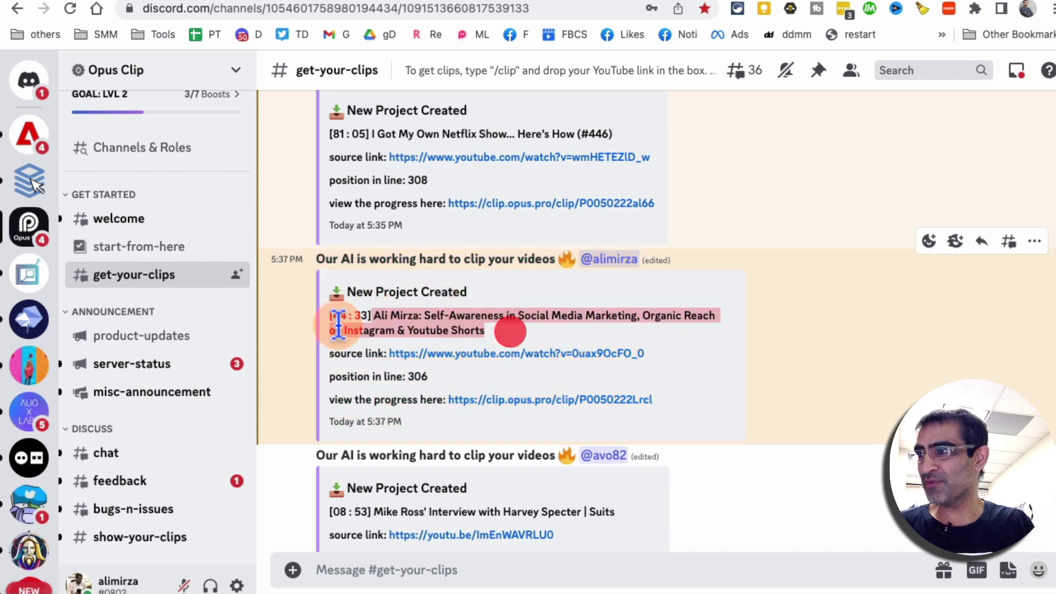
drag(339, 325, 374, 322)
click(515, 354)
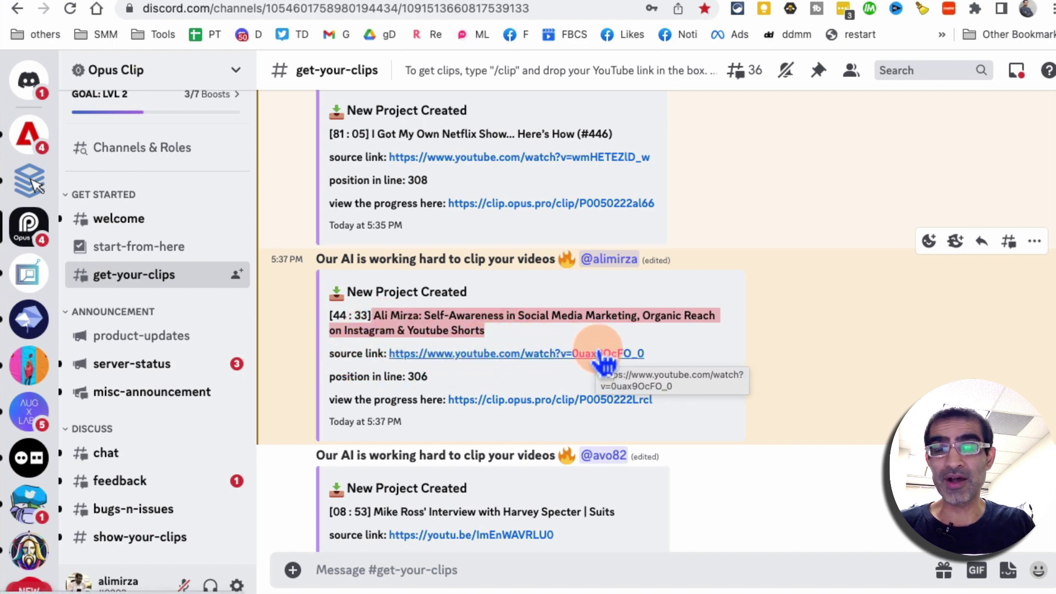
click(360, 386)
click(462, 380)
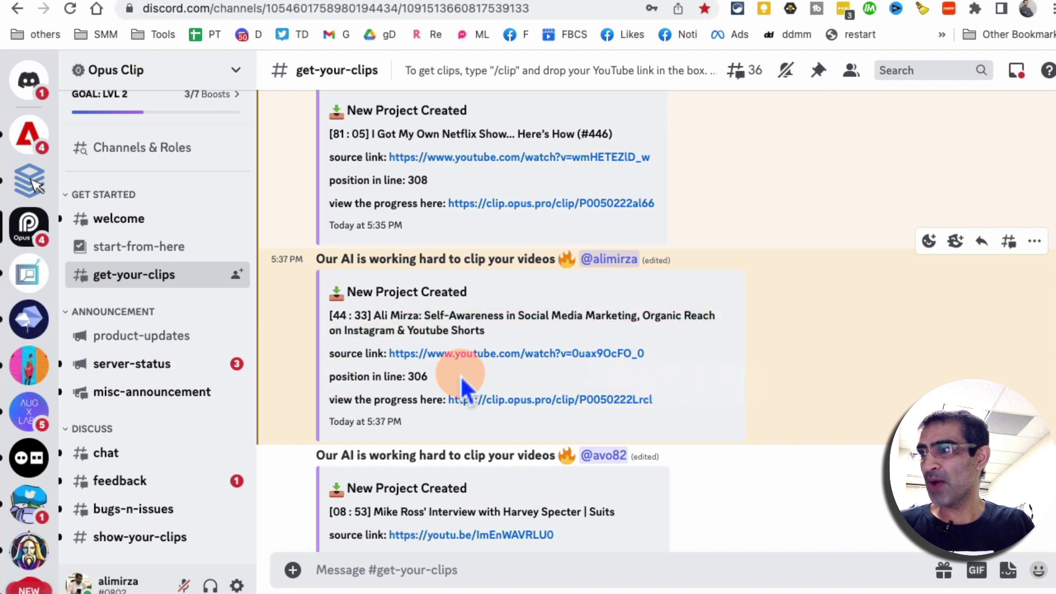
drag(460, 379, 405, 377)
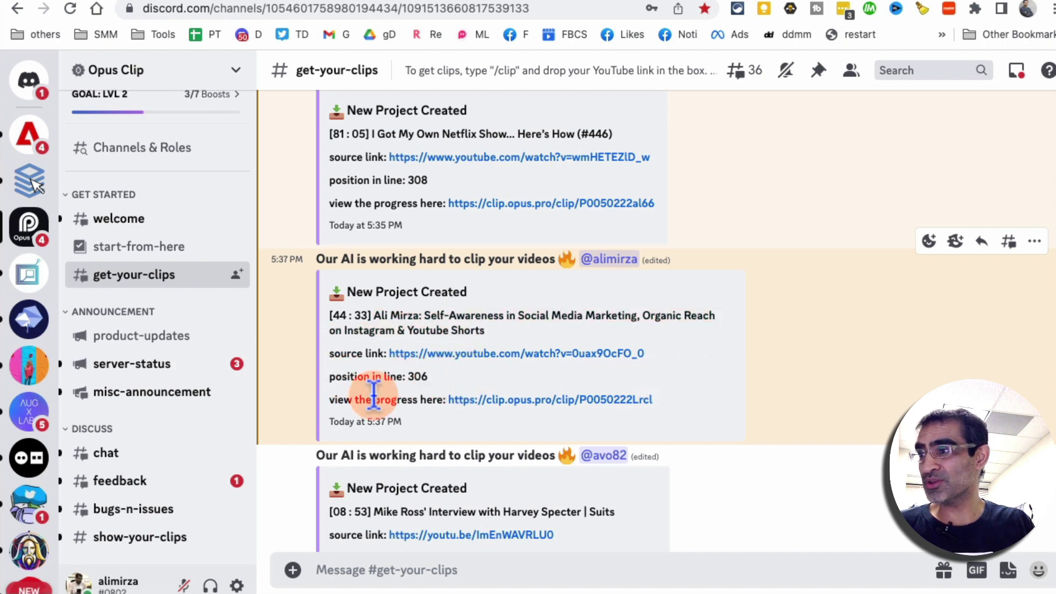
scroll(801, 431, down, 2)
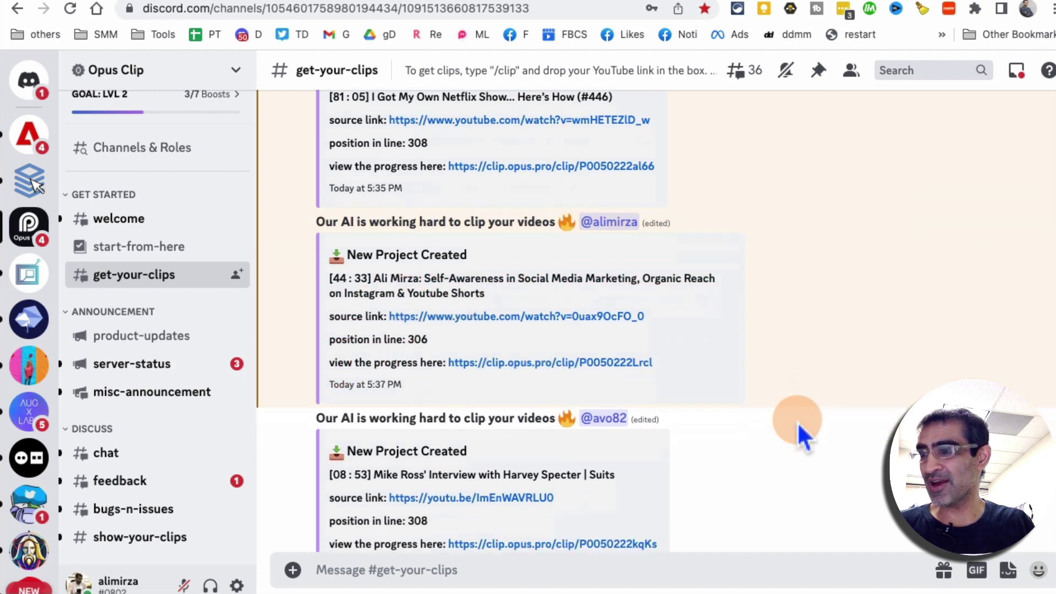
scroll(800, 435, down, 6)
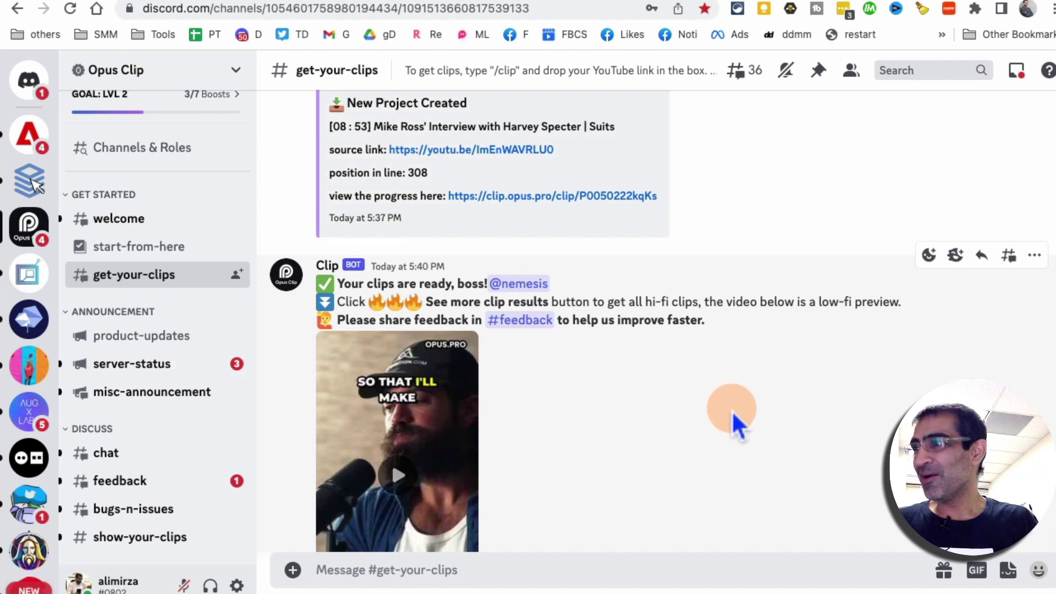
- Open the finished project's full clip results from the 'Your clips are ready' message
scroll(733, 424, down, 3)
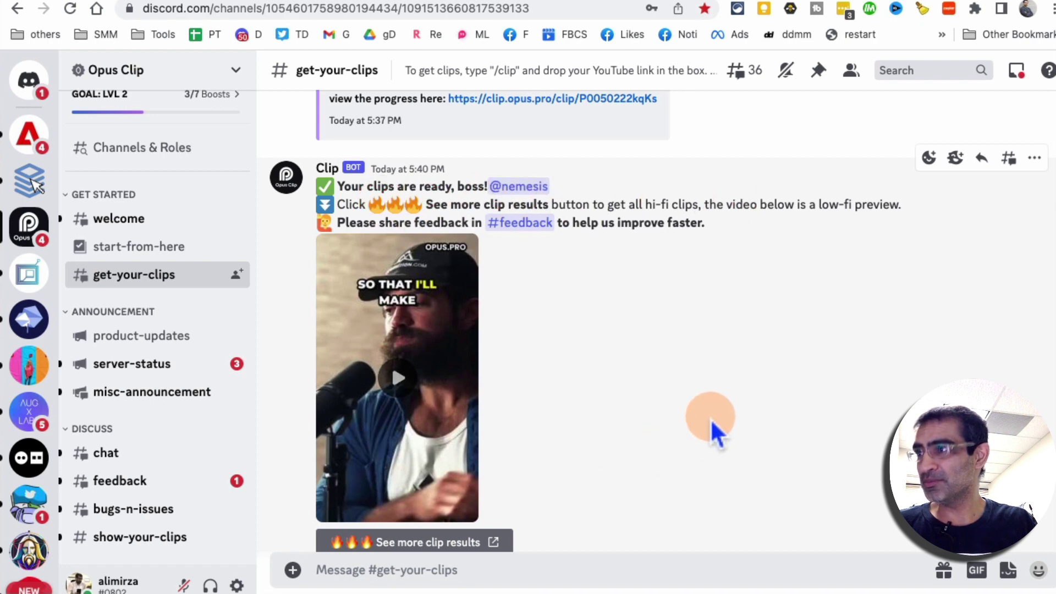
click(410, 509)
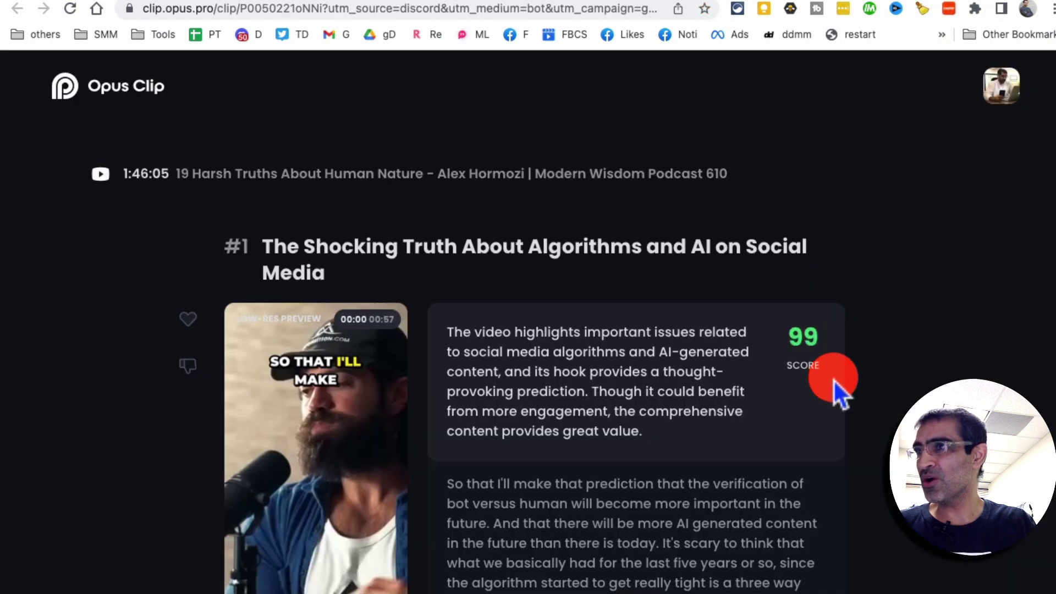
- Play the top-scoring clip's preview and check its viral score of 99
scroll(834, 383, down, 3)
mouse_move(332, 311)
click(332, 311)
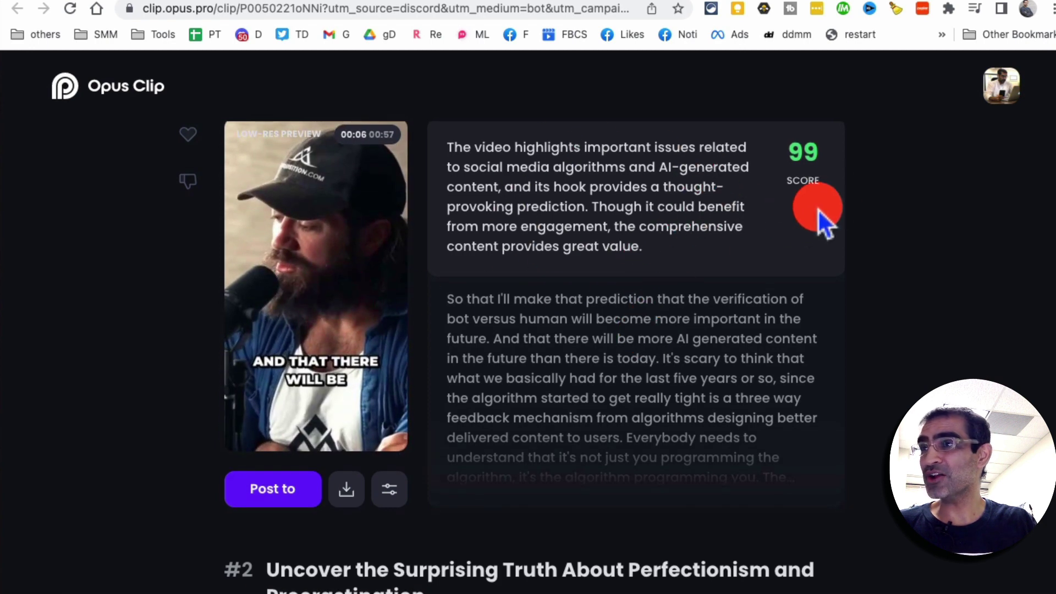
mouse_move(799, 182)
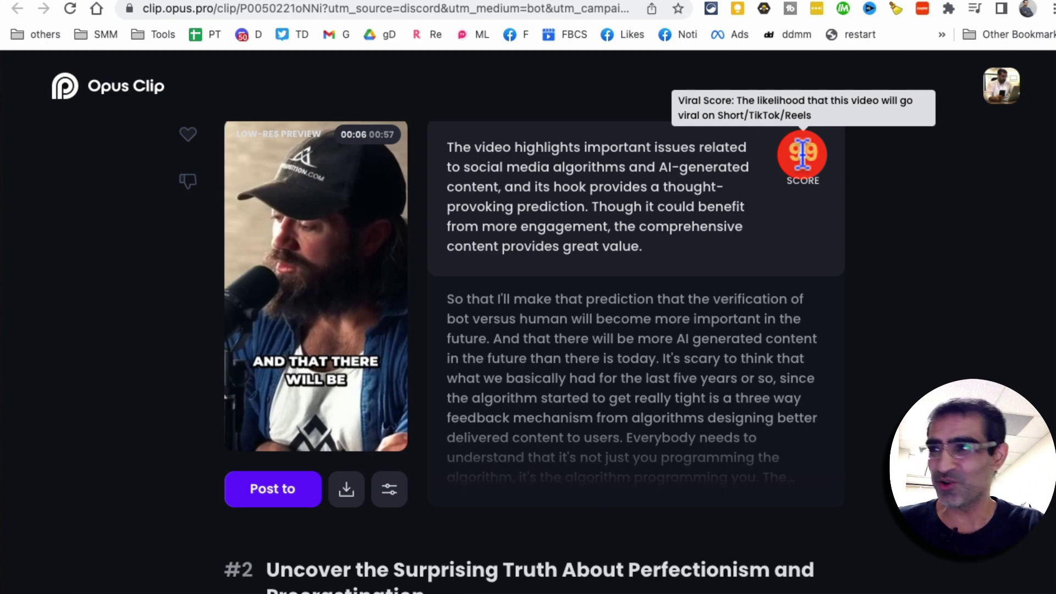
- Scroll through the ranked clips, return to clip #1, and expand its full transcript
scroll(700, 339, down, 10)
scroll(744, 332, down, 20)
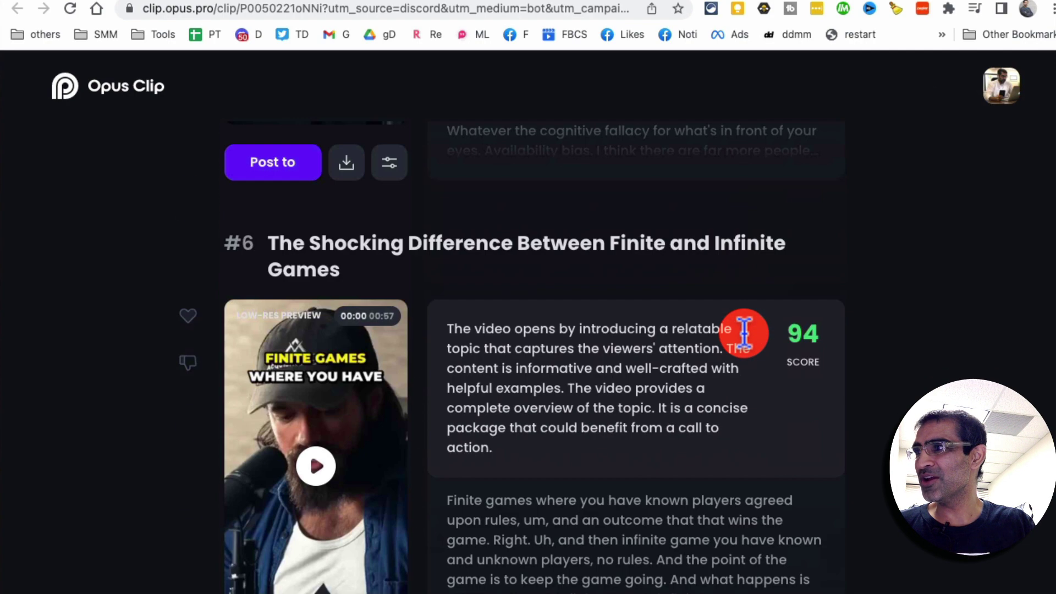
scroll(744, 341, down, 20)
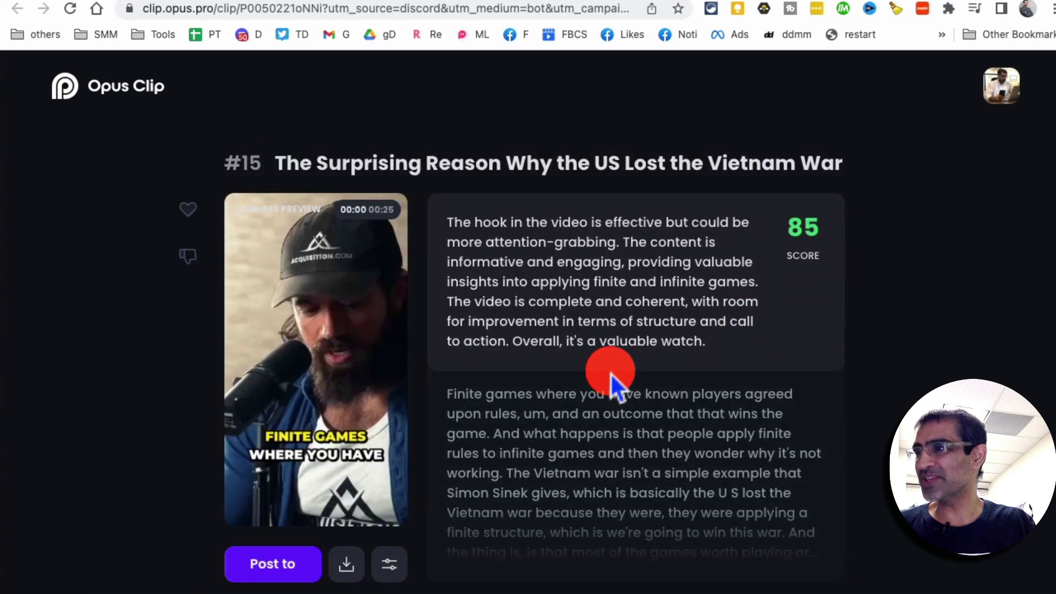
scroll(605, 377, down, 20)
scroll(595, 381, up, 15)
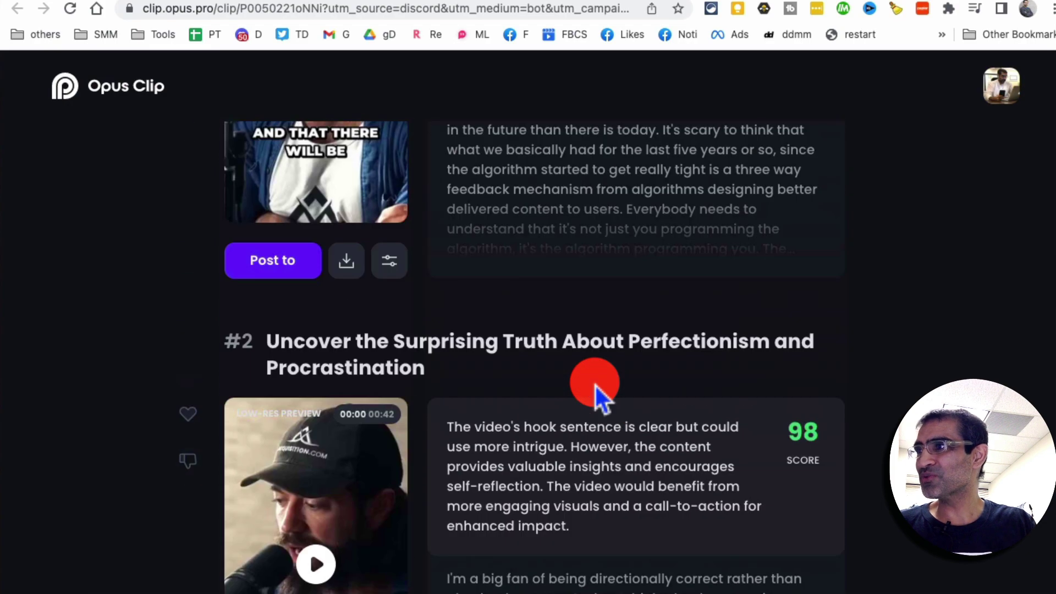
scroll(595, 386, up, 10)
scroll(602, 389, down, 3)
scroll(597, 377, up, 2)
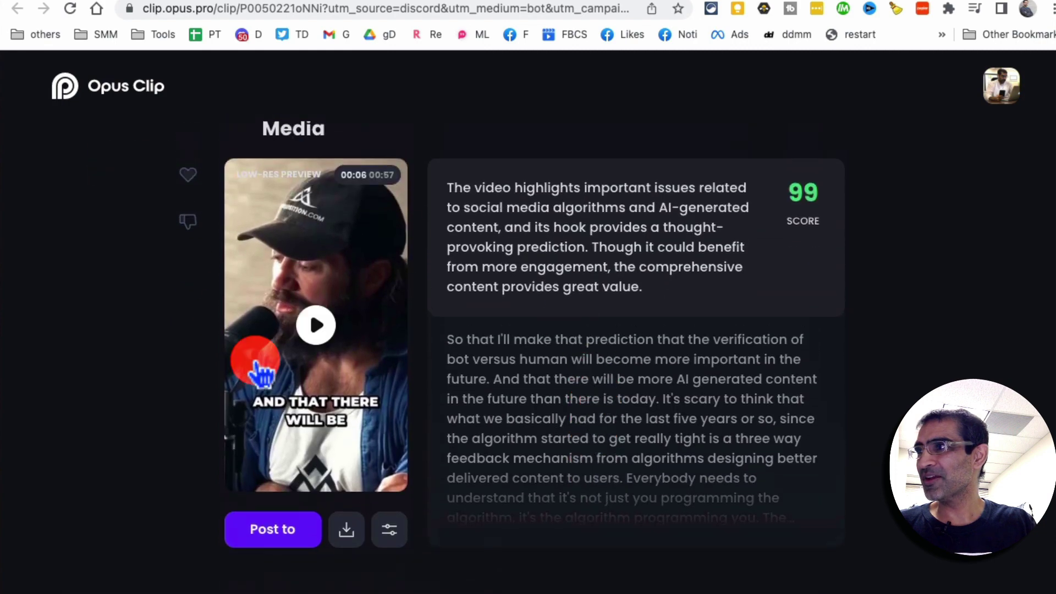
click(597, 395)
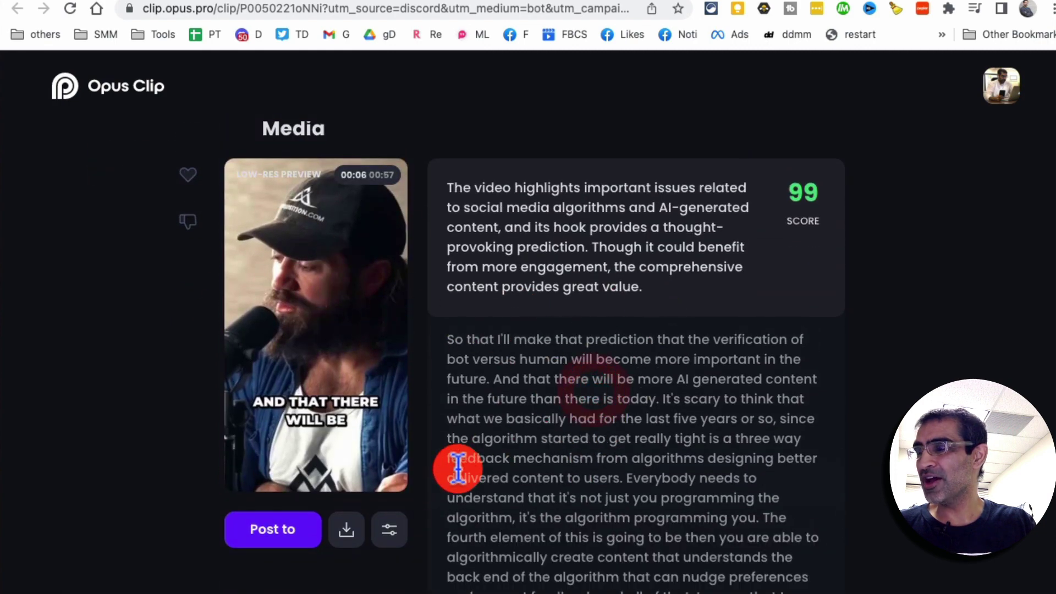
scroll(459, 467, down, 1)
click(271, 522)
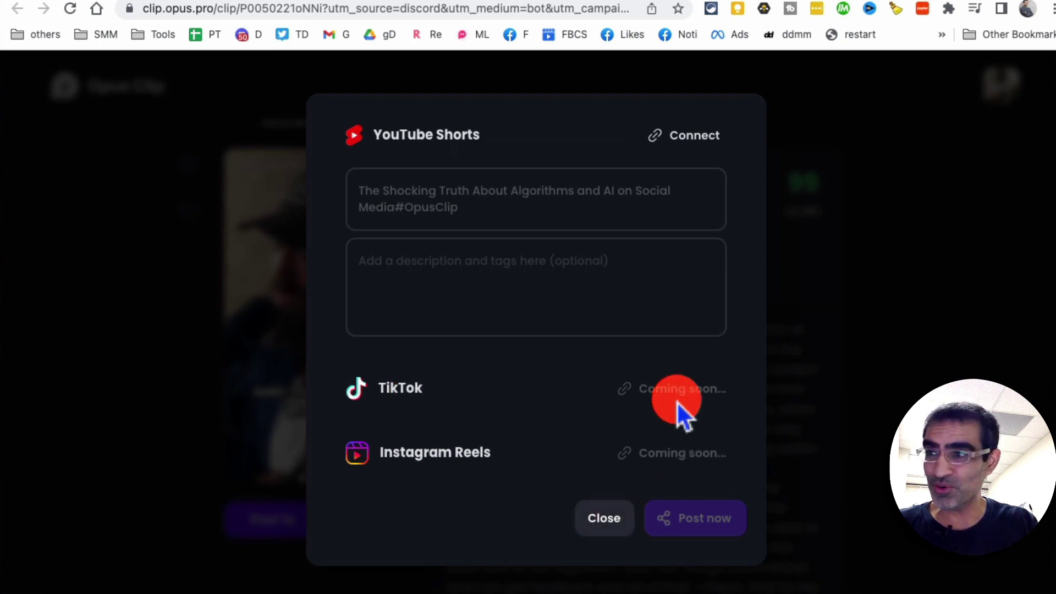
click(608, 534)
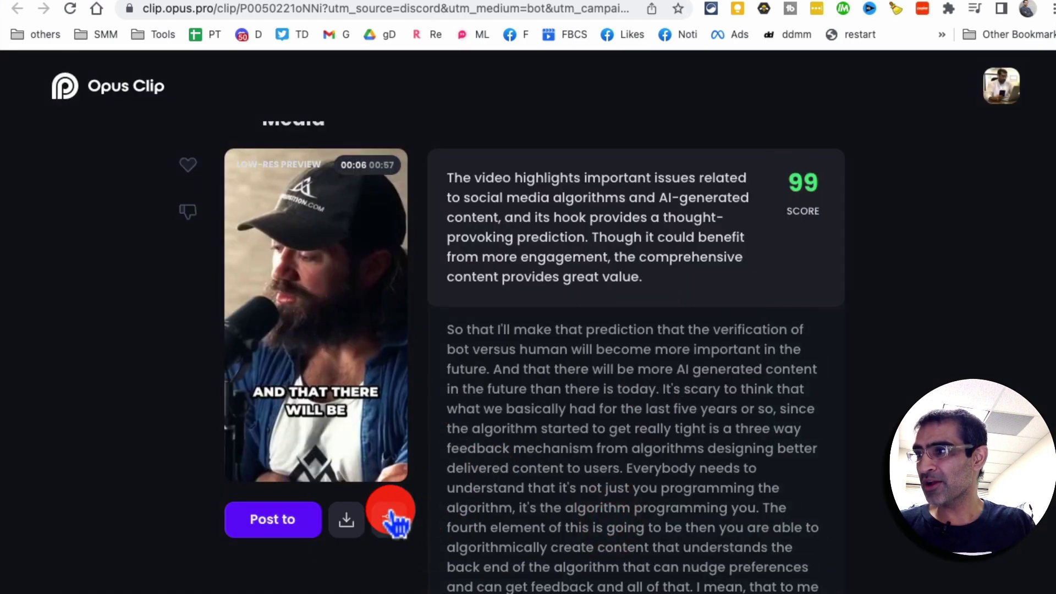
- Open the top clip in the editor on Preferences, leaving the AI intro title off
click(391, 517)
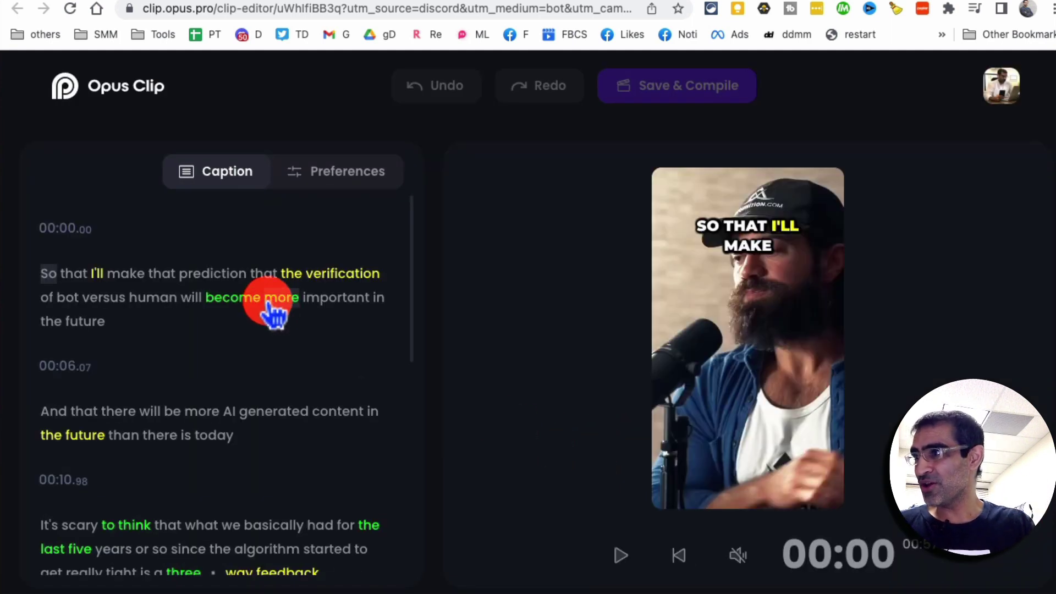
scroll(269, 319, down, 4)
scroll(270, 327, down, 5)
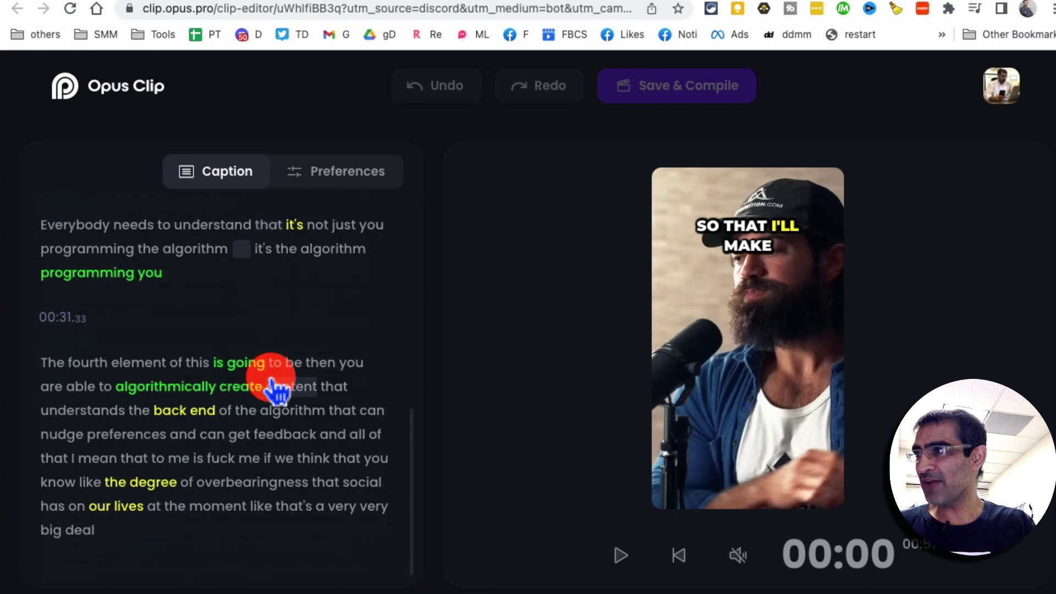
scroll(278, 384, up, 9)
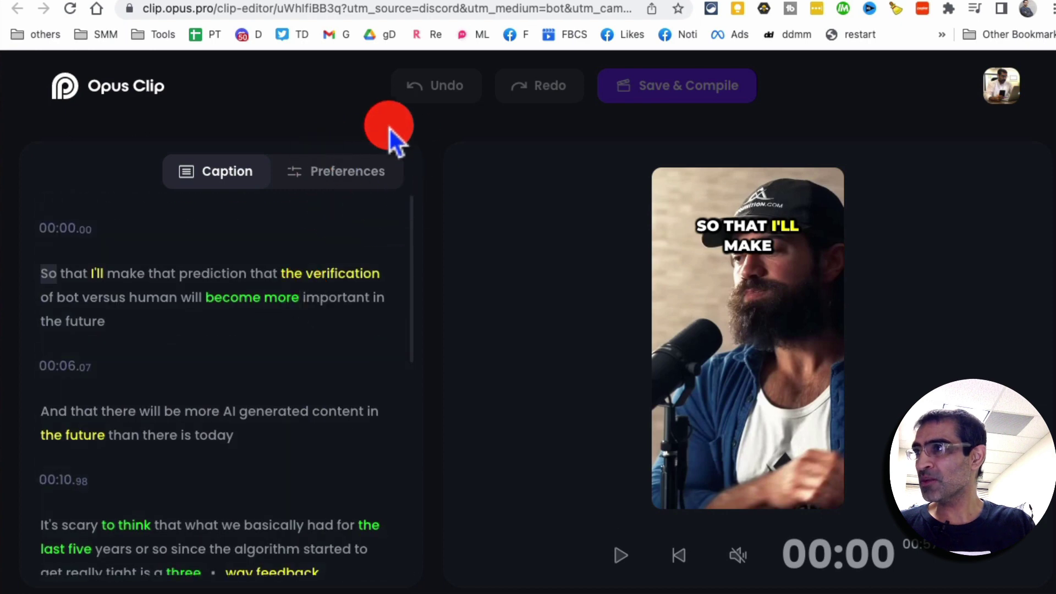
click(339, 178)
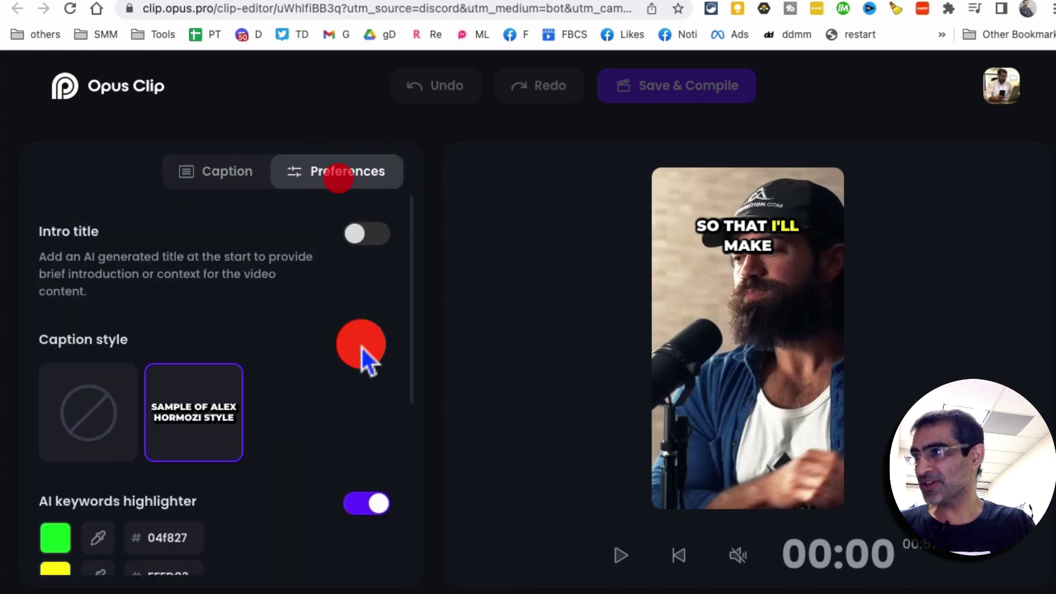
click(369, 235)
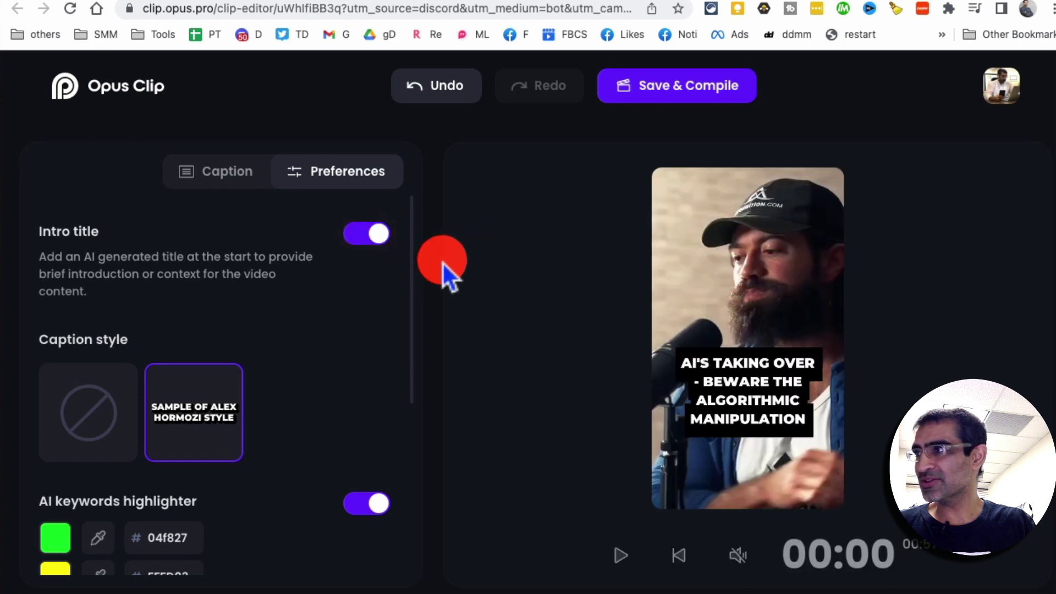
click(365, 234)
- Briefly play the preview, then review the Fill layout and green/yellow keyword highlight settings
scroll(341, 385, down, 3)
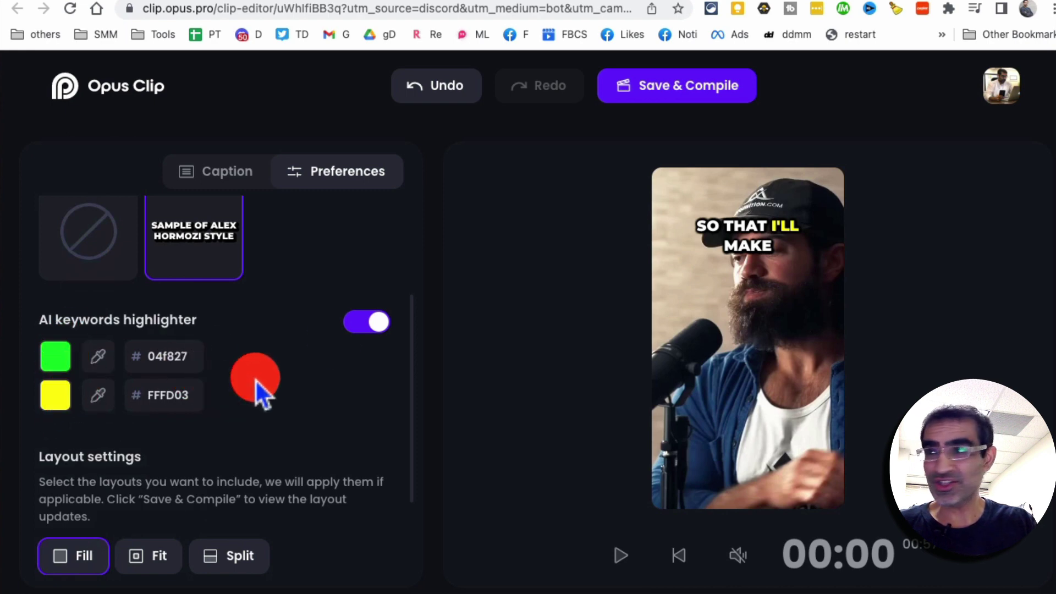
click(620, 555)
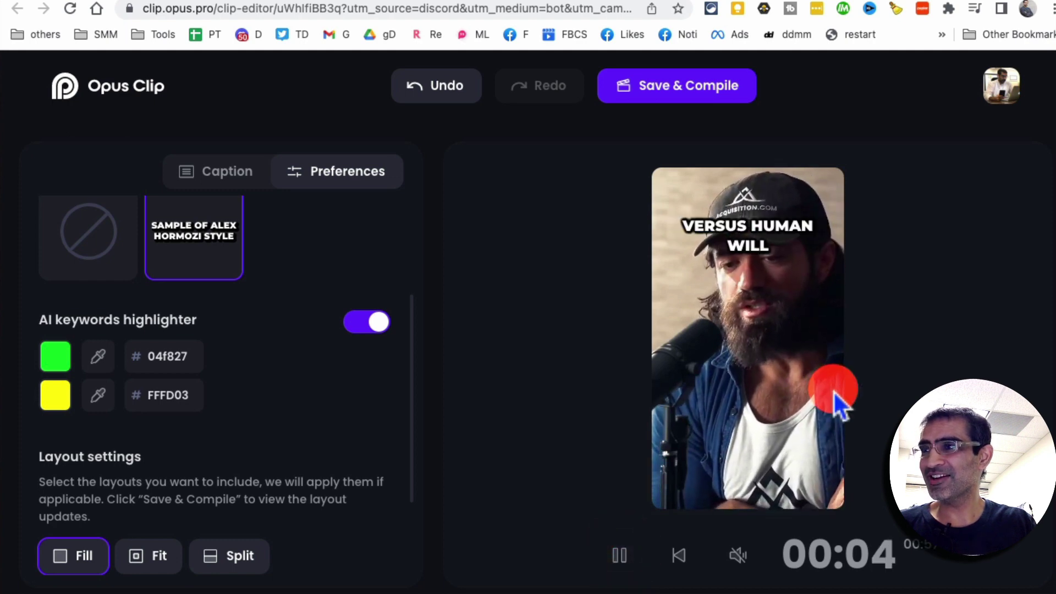
click(620, 555)
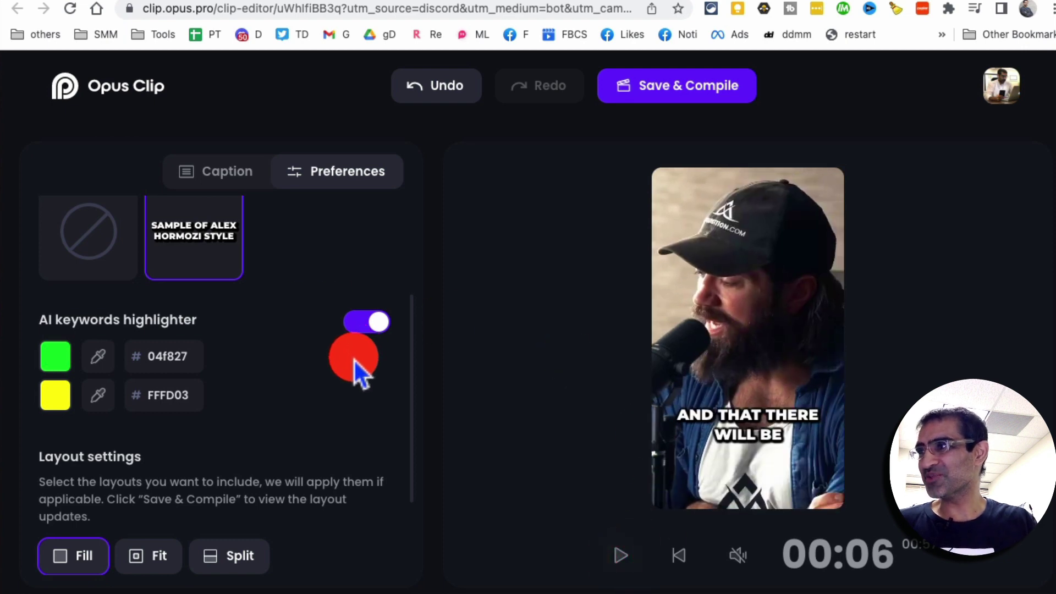
scroll(308, 407, down, 1)
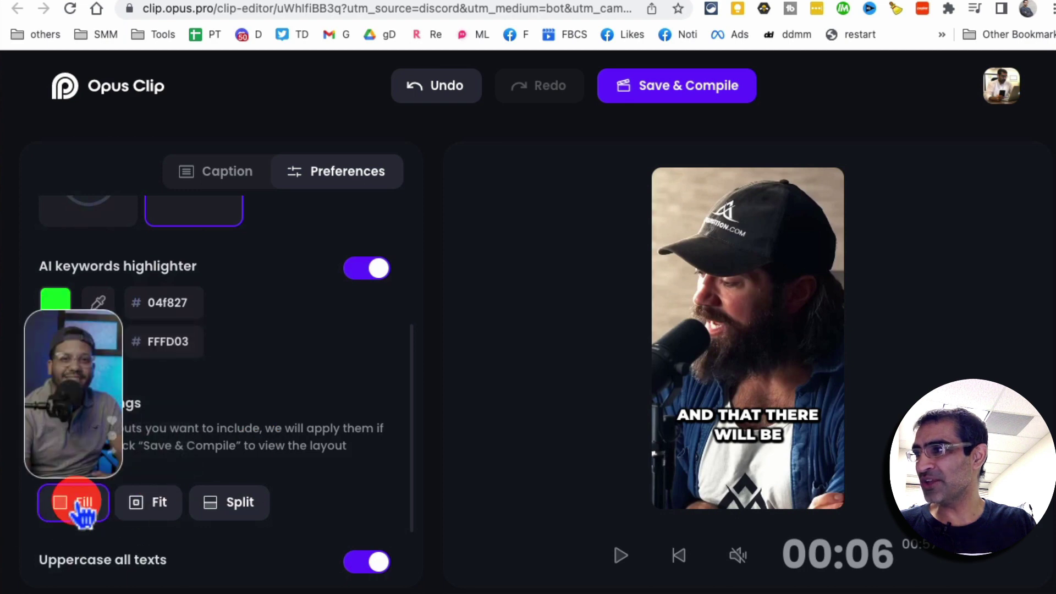
mouse_move(170, 517)
mouse_move(244, 512)
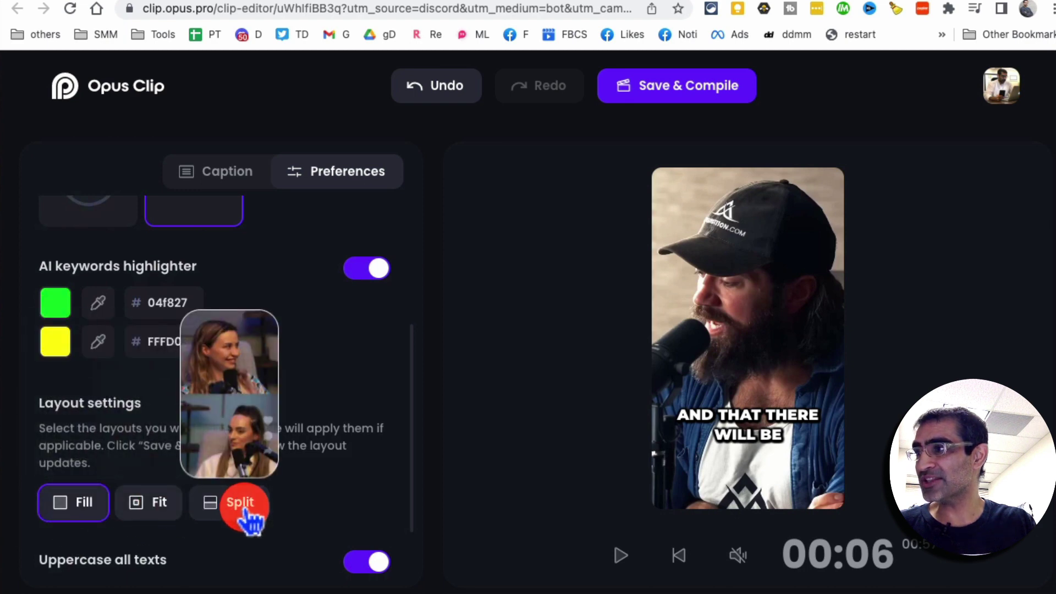
scroll(360, 384, down, 2)
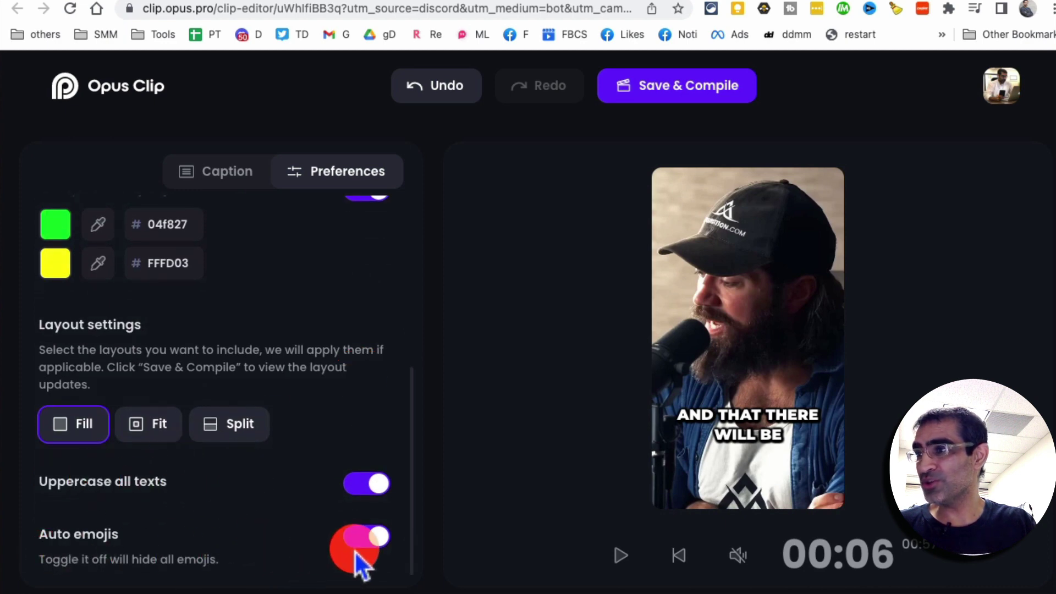
- Play the clip preview to about 00:44 to check the uppercase green-highlighted captions
click(621, 556)
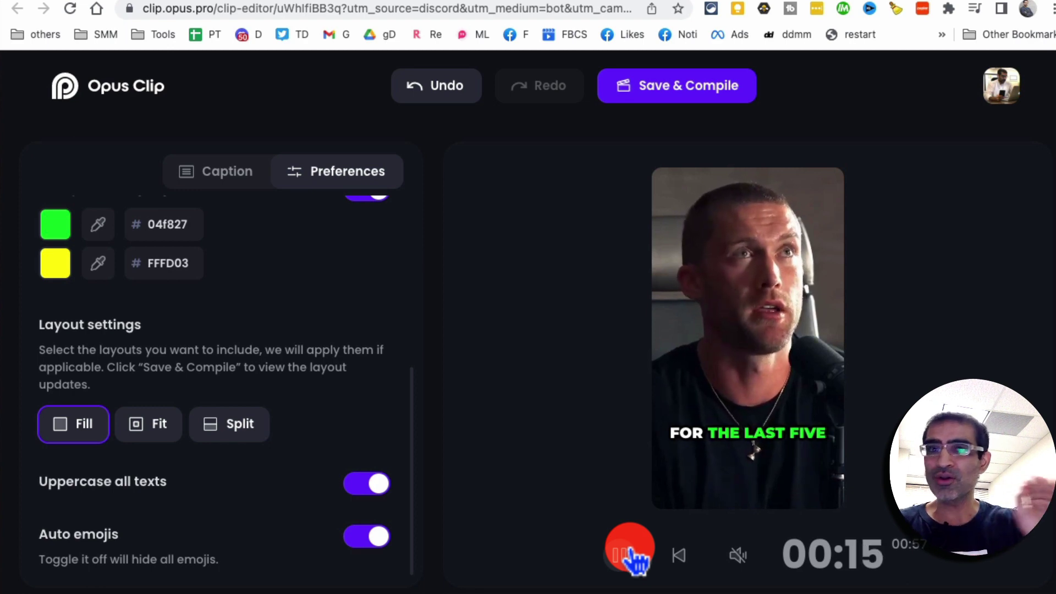
click(791, 344)
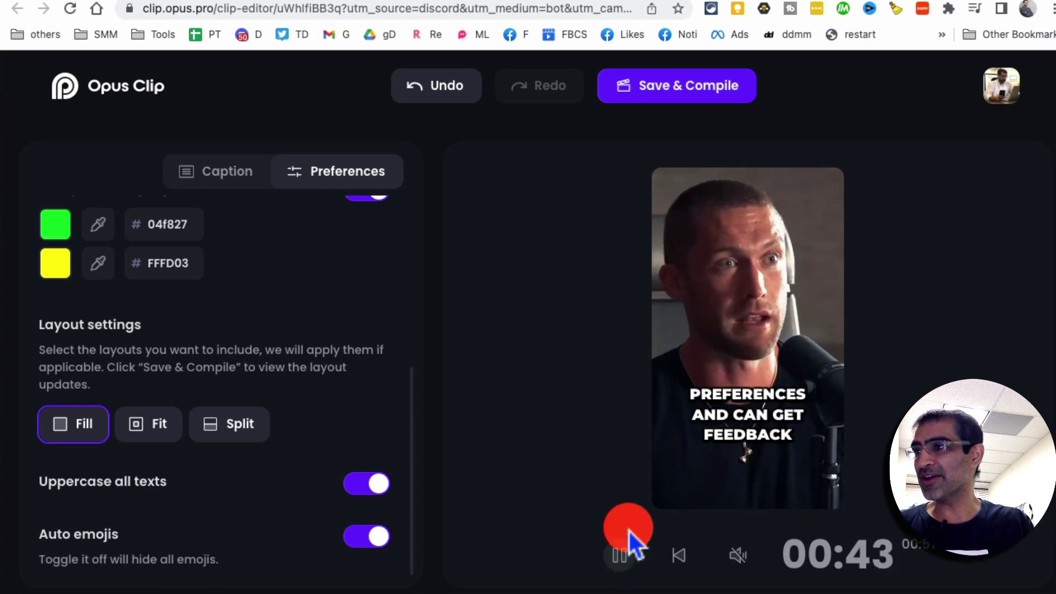
- Pause the preview, Save & Compile the edits, and scroll down to clip #2 scored 98
click(620, 555)
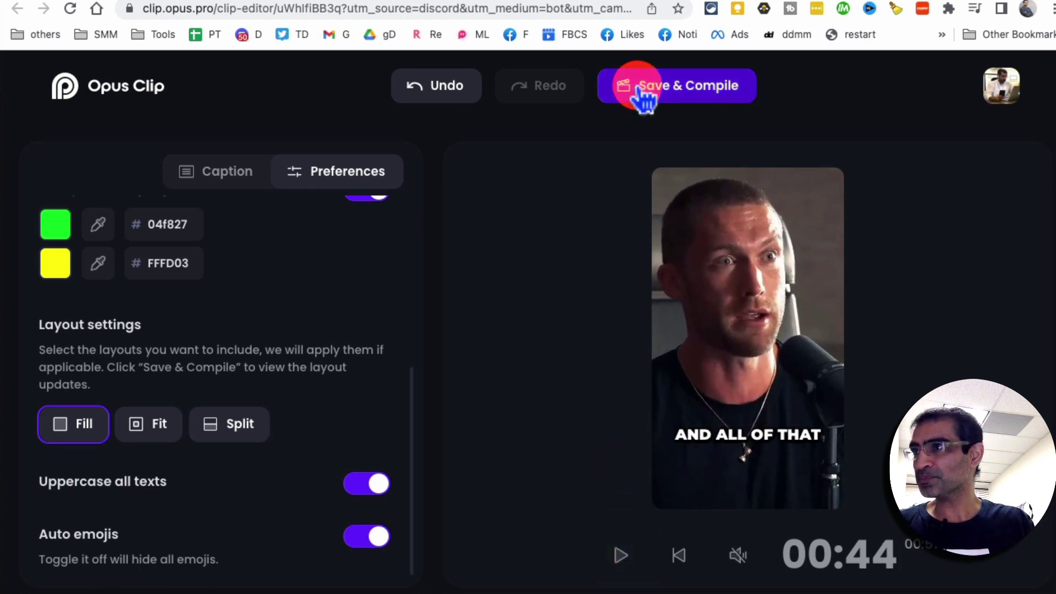
click(654, 86)
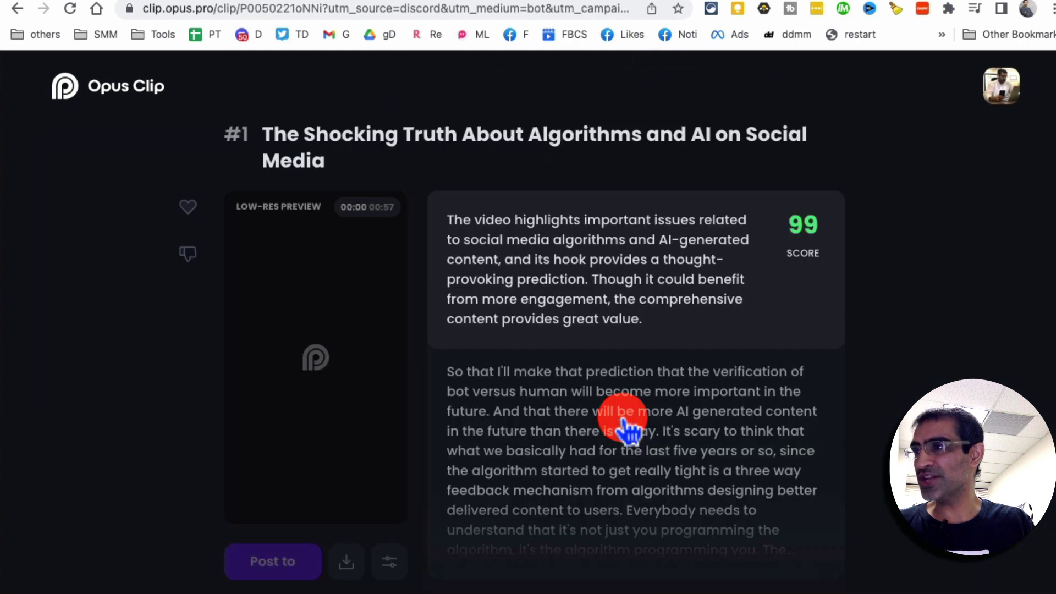
scroll(660, 369, down, 8)
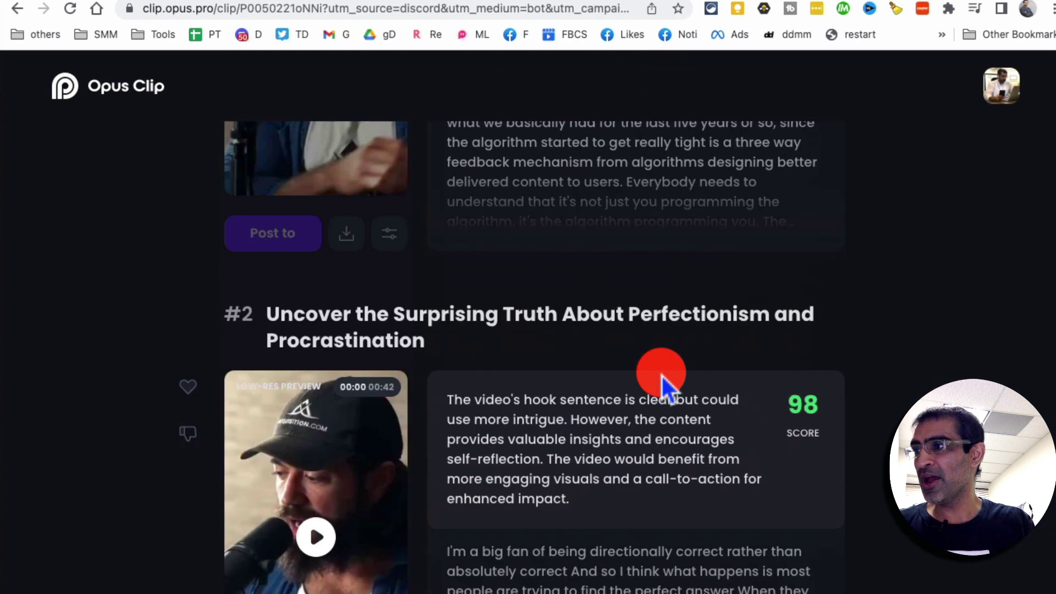
scroll(664, 368, down, 2)
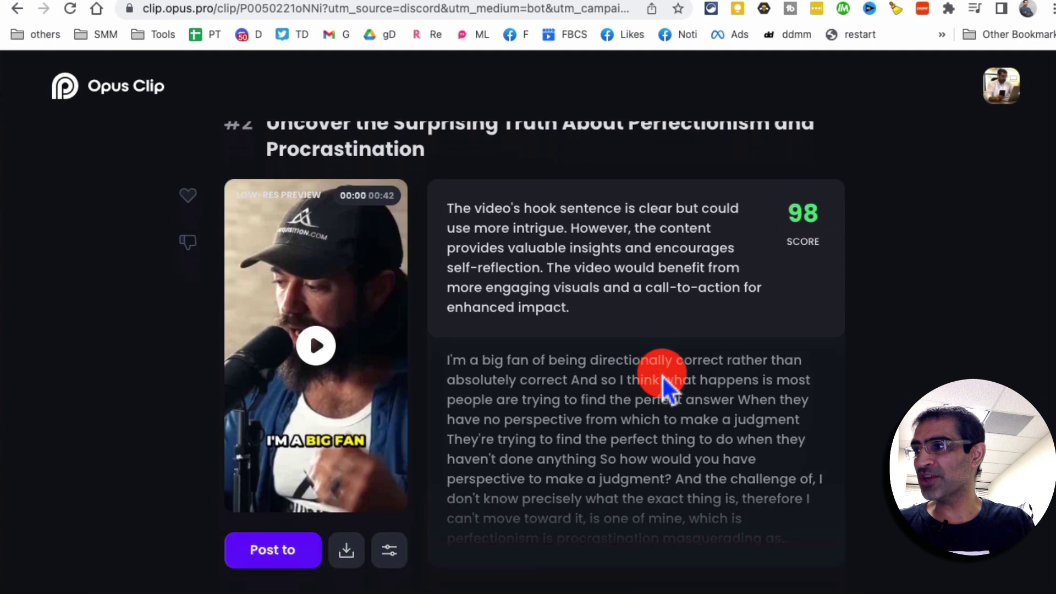